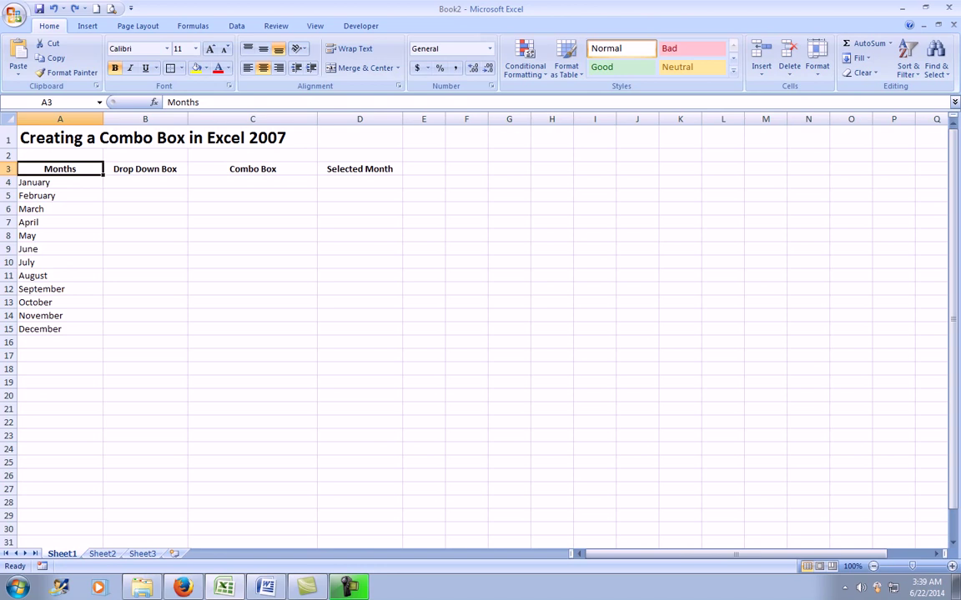
Check the month drop-down lists in cells B4, B5 and B6 without choosing a month.
click(145, 181)
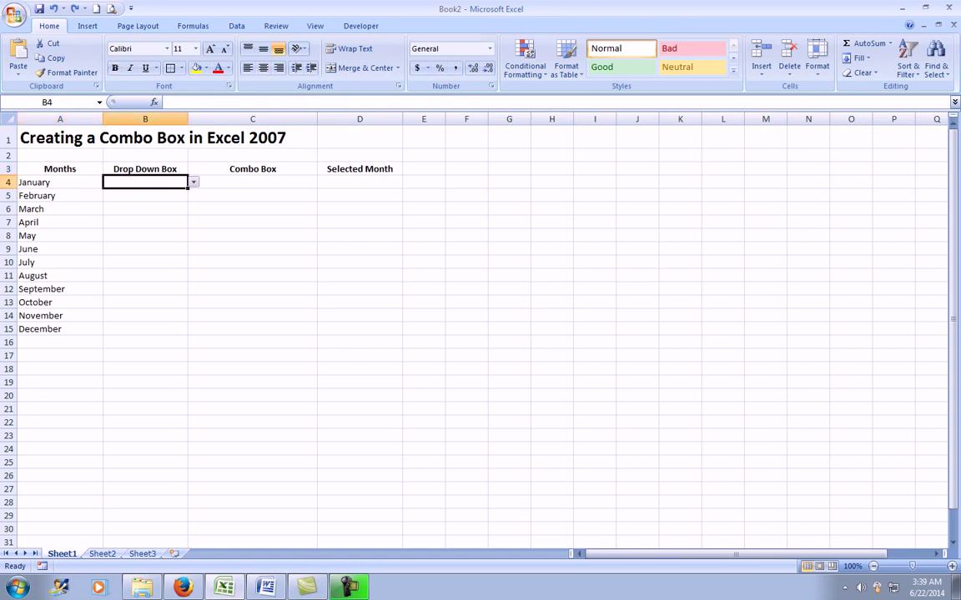
key(alt+Down)
scroll(150, 223, down, 1)
scroll(150, 223, down, 1)
scroll(150, 223, up, 1)
scroll(150, 224, up, 1)
key(Escape)
click(145, 195)
key(alt+Down)
scroll(150, 236, down, 1)
scroll(150, 236, down, 1)
scroll(150, 236, up, 2)
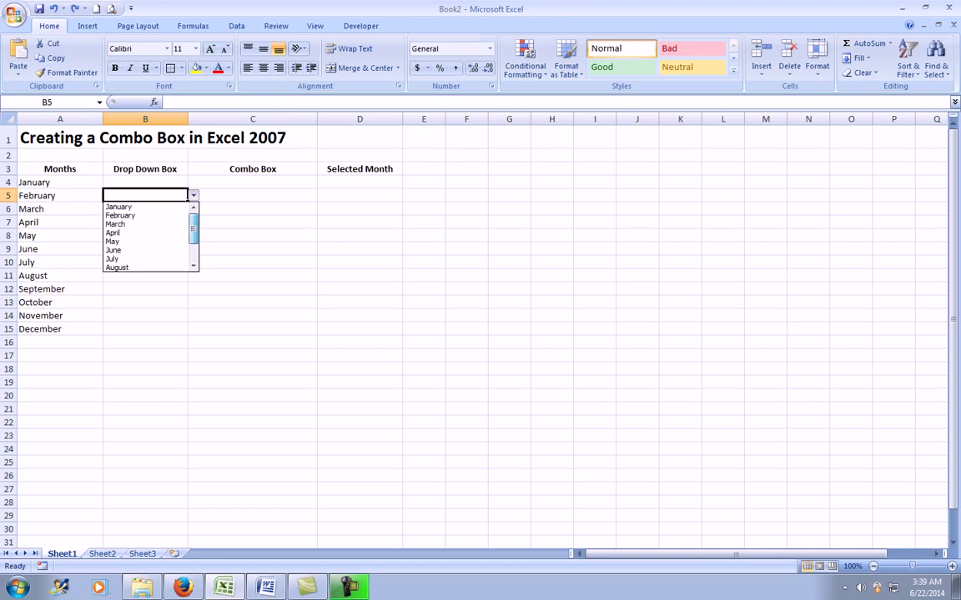
key(Escape)
click(145, 209)
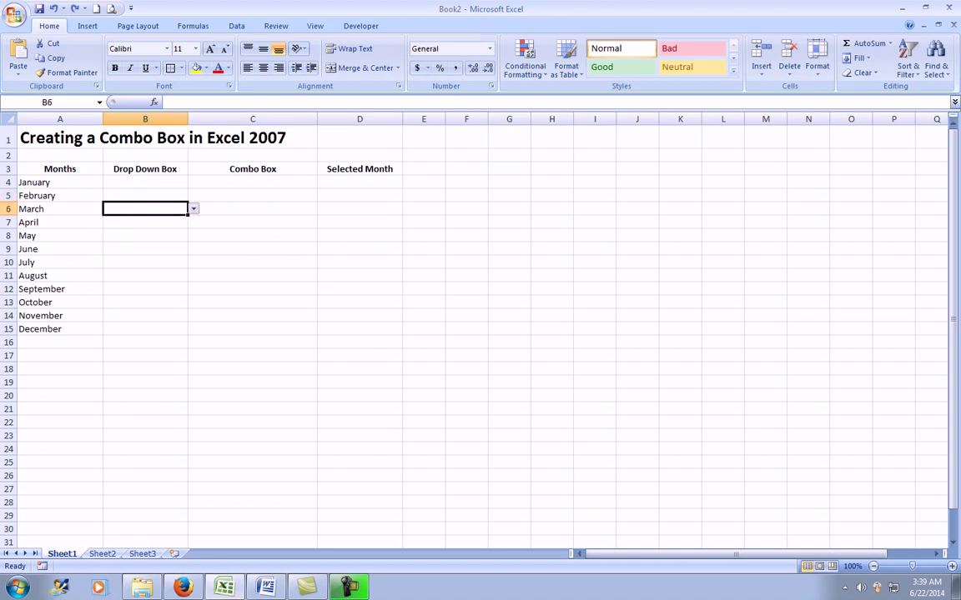
key(alt+Down)
scroll(150, 250, down, 1)
scroll(150, 251, down, 2)
scroll(150, 250, down, 1)
scroll(150, 250, up, 4)
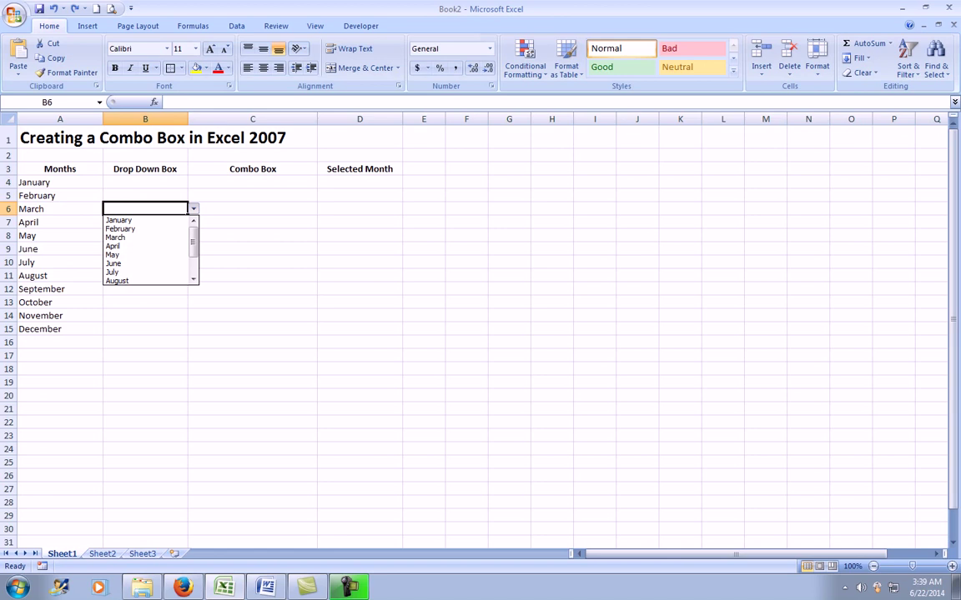
key(Escape)
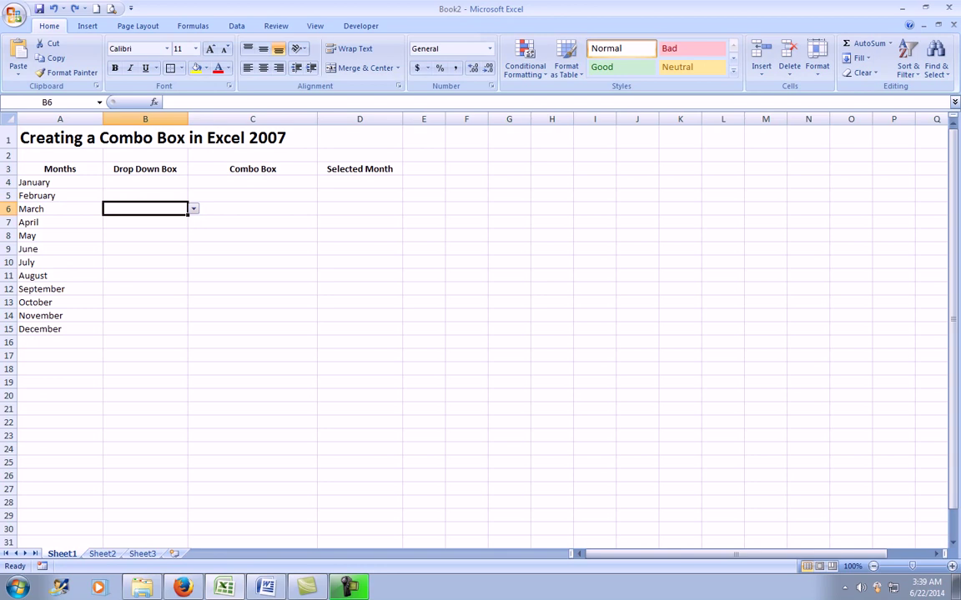
Draw a Combo Box (ActiveX Control) from the Developer Insert gallery across cell C4.
click(253, 181)
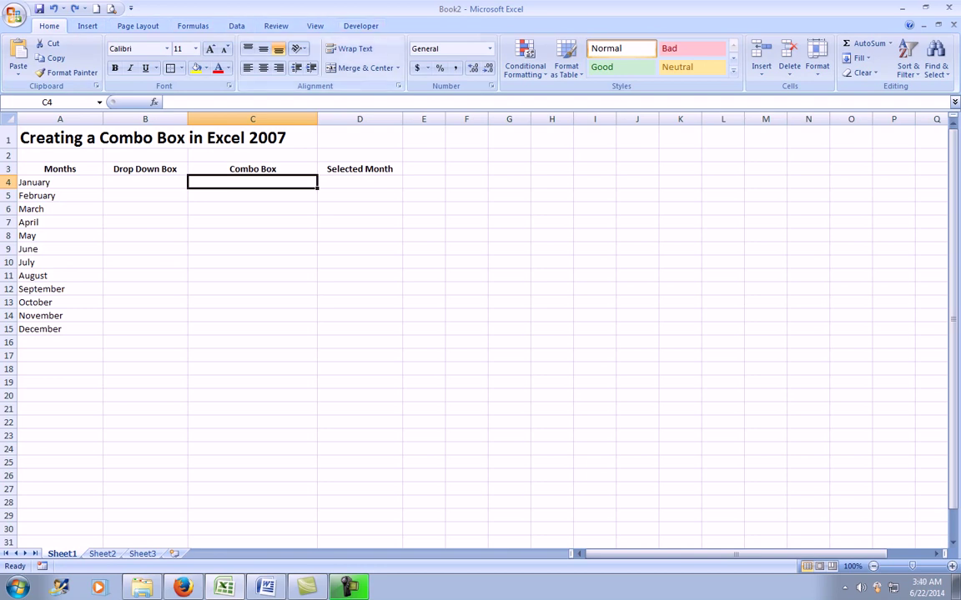
click(360, 26)
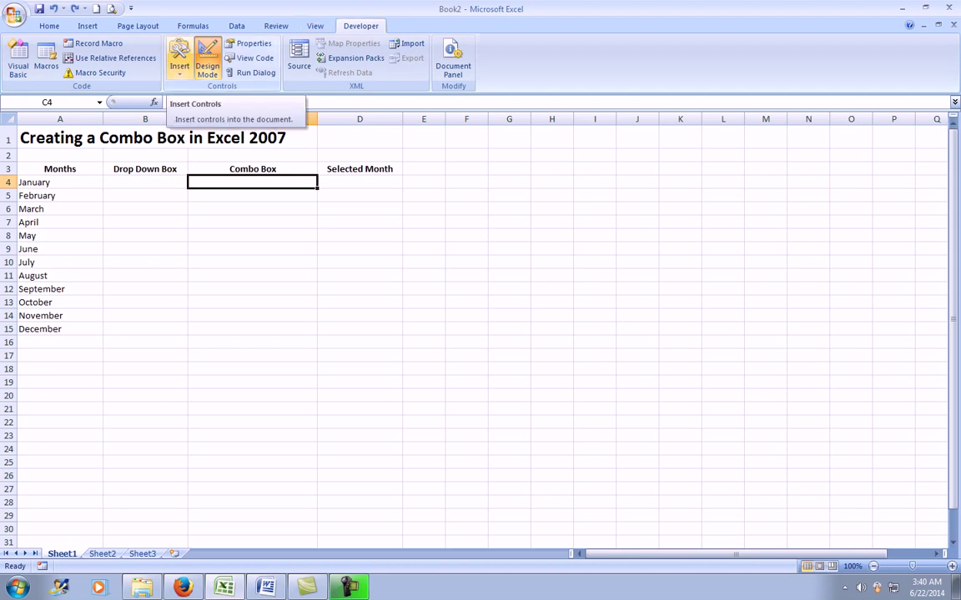
click(179, 62)
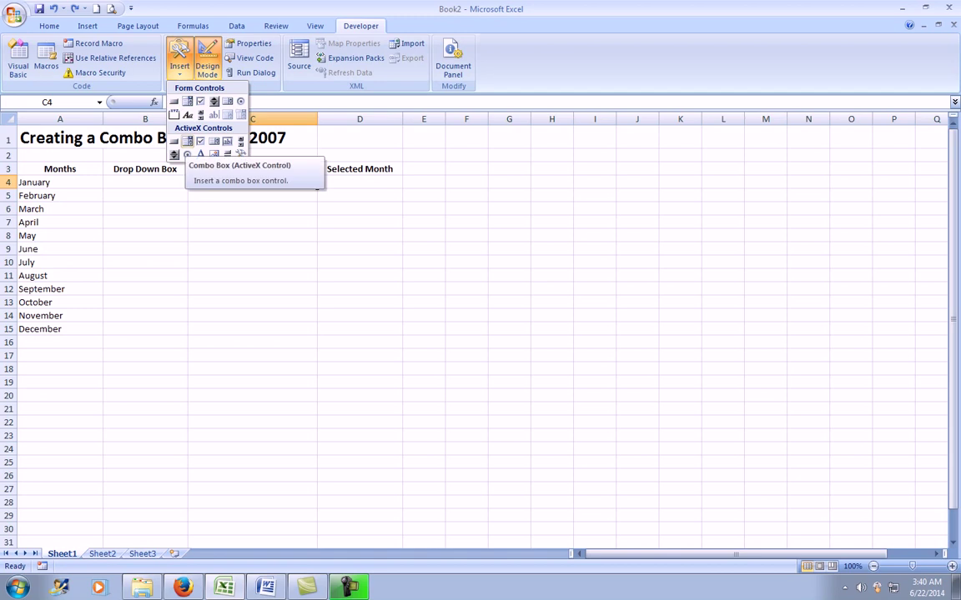
click(187, 140)
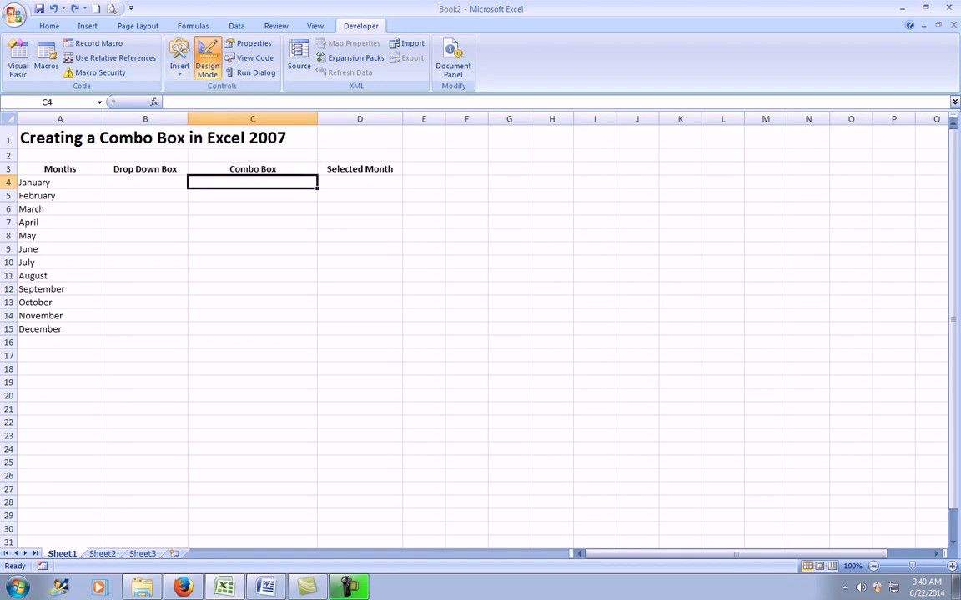
mouse_move(192, 176)
mouse_down()
mouse_move(269, 201)
mouse_move(308, 201)
mouse_up()
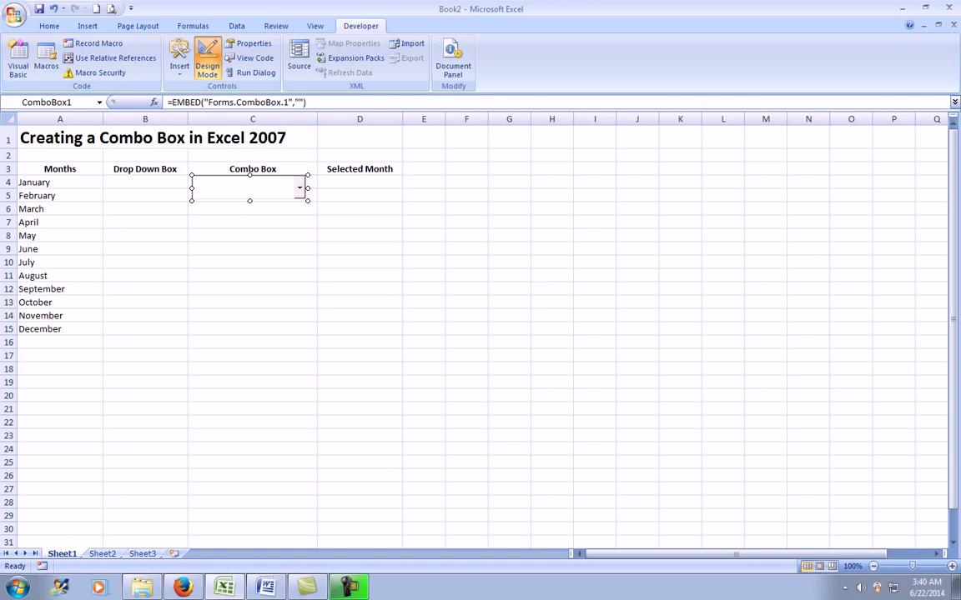
In ComboBox1's Properties, set ListFillRange to Months and LinkedCell to D4, then close the window.
right_click(306, 193)
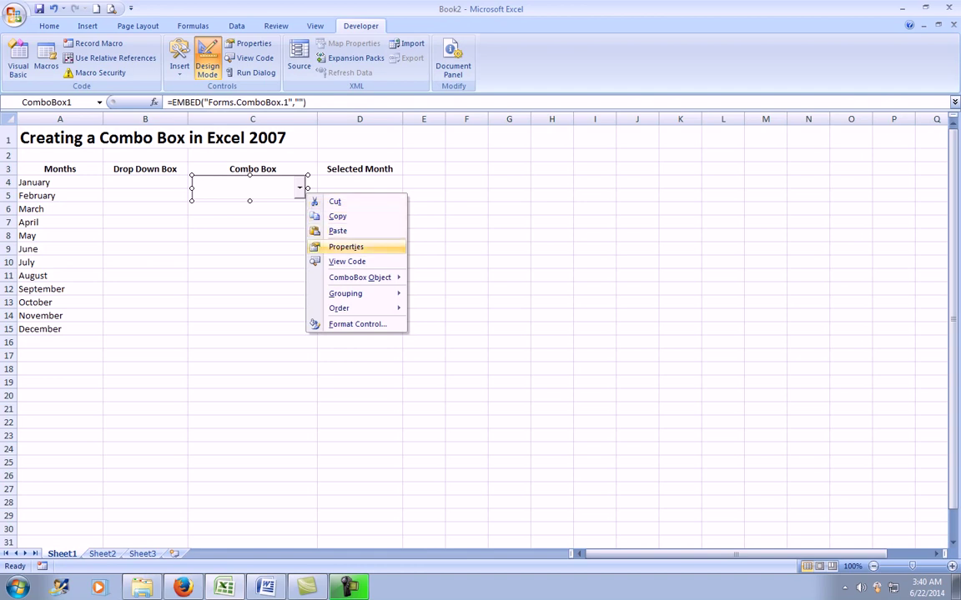
click(345, 247)
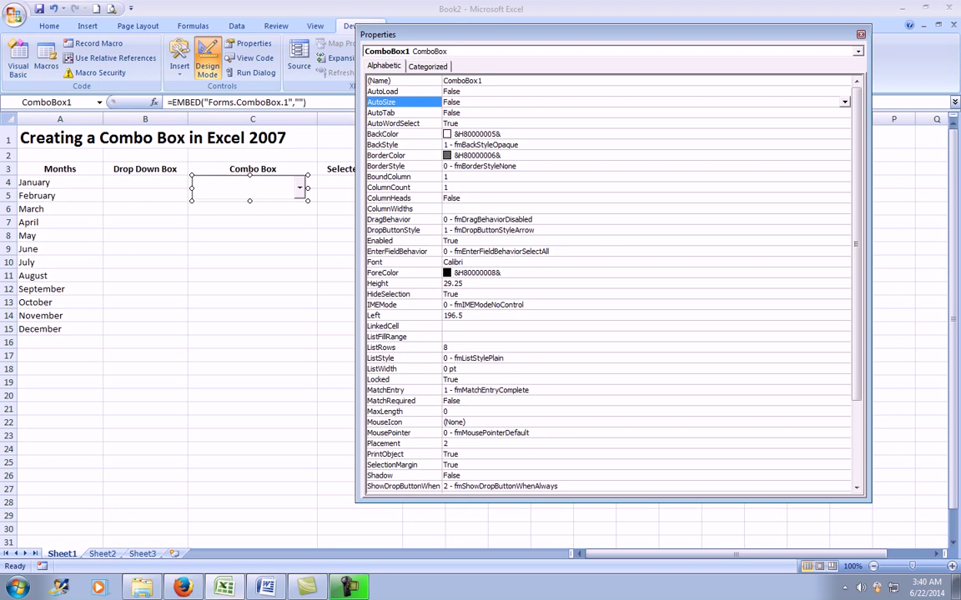
click(386, 337)
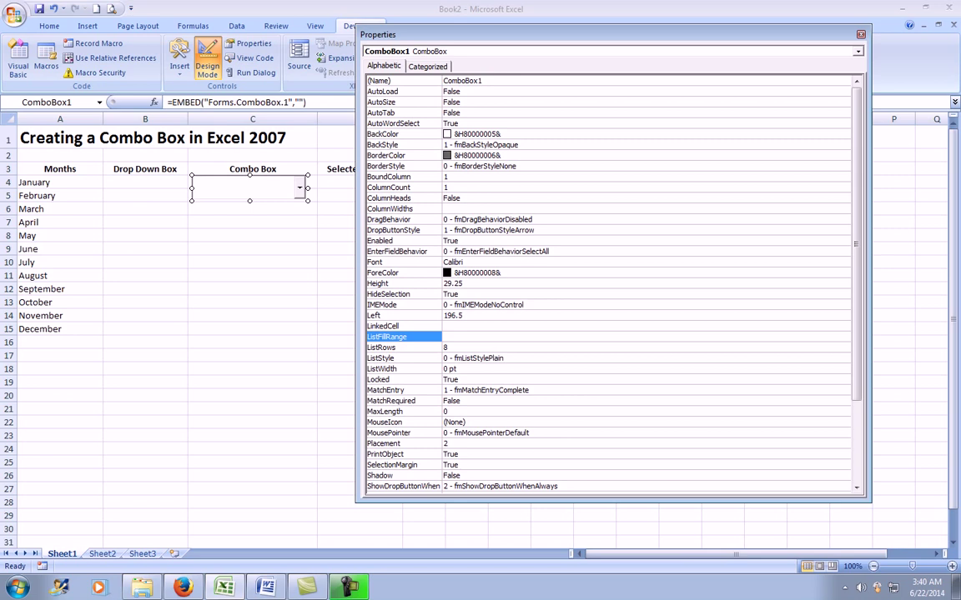
text(Months)
click(392, 326)
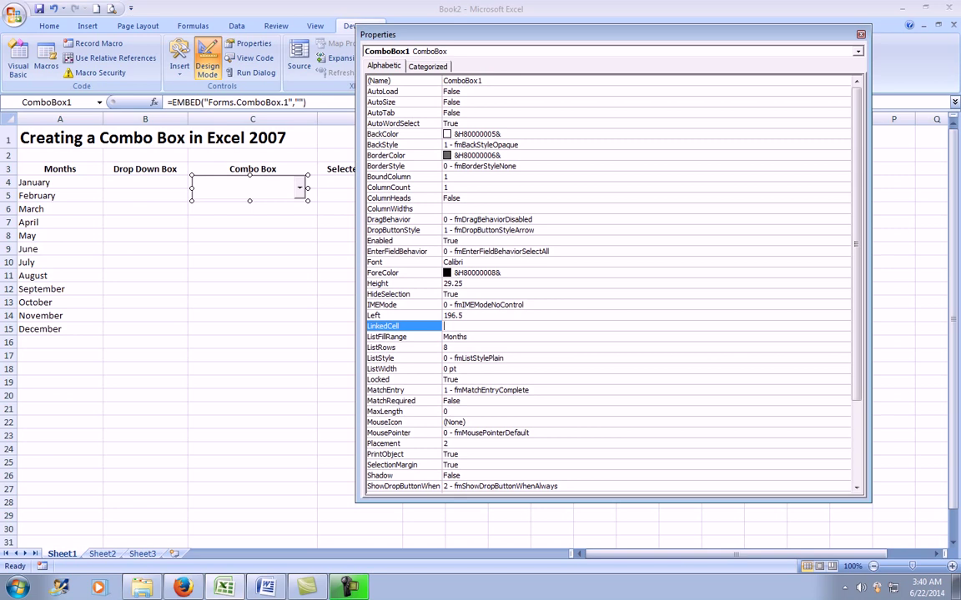
text(D)
text(4)
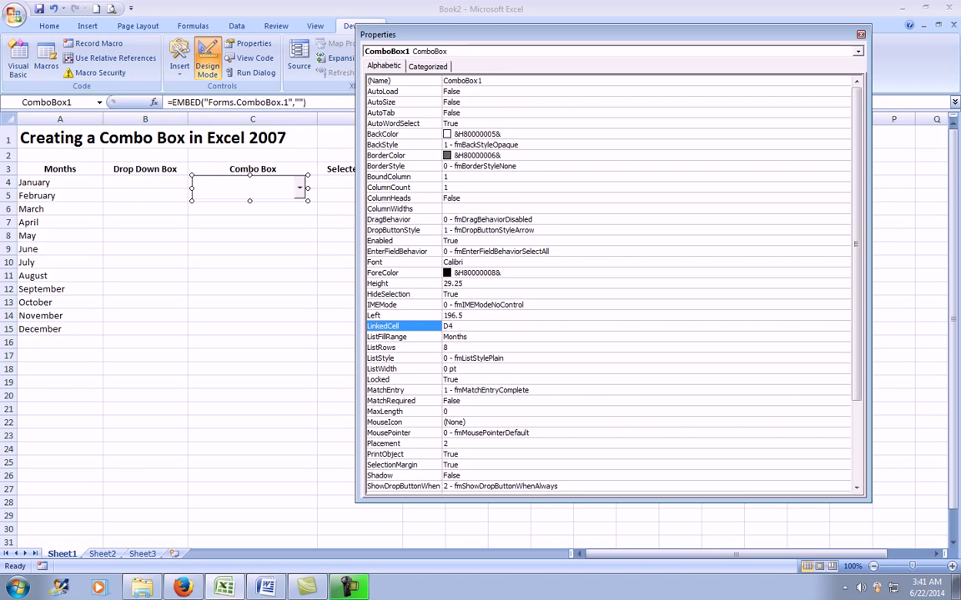
click(860, 34)
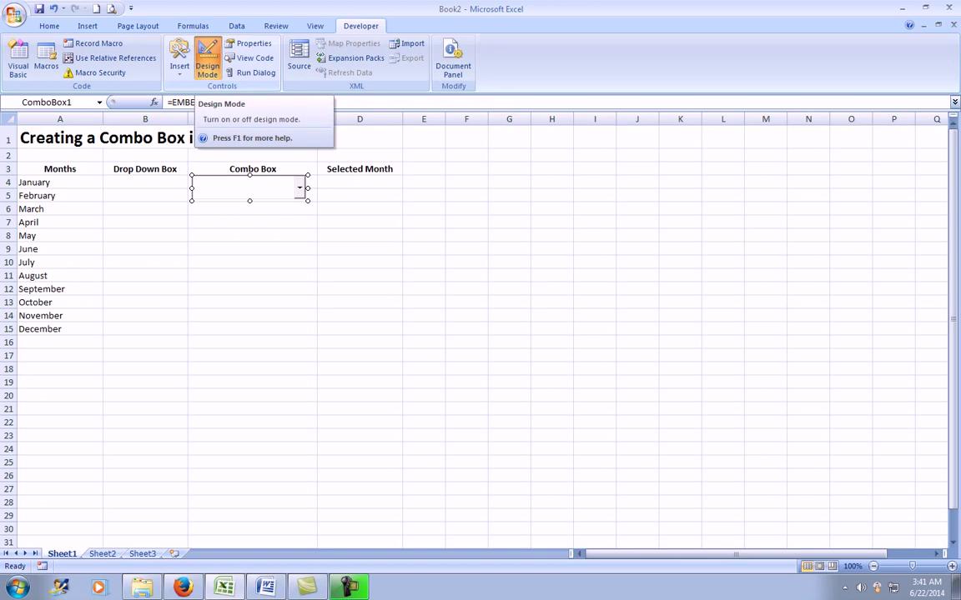
Turn off Design Mode and choose January from the combo box list.
click(207, 67)
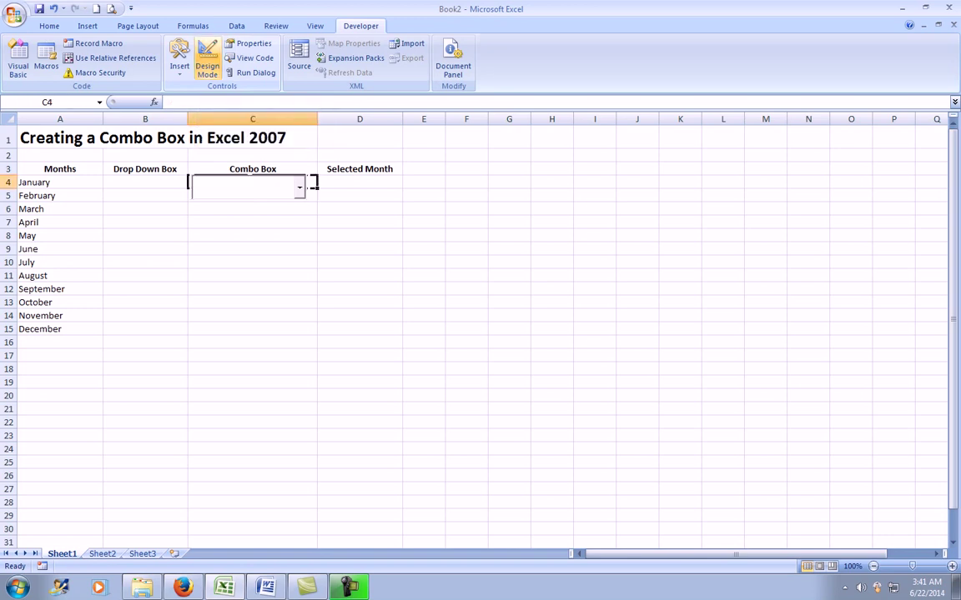
click(299, 187)
key(Down)
key(Down)
key(Down)
key(Down)
key(Down)
key(Down)
key(Down)
key(Up)
key(Up)
scroll(246, 251, down, 2)
scroll(246, 250, down, 2)
scroll(246, 250, up, 2)
scroll(246, 250, up, 2)
key(Home)
key(Return)
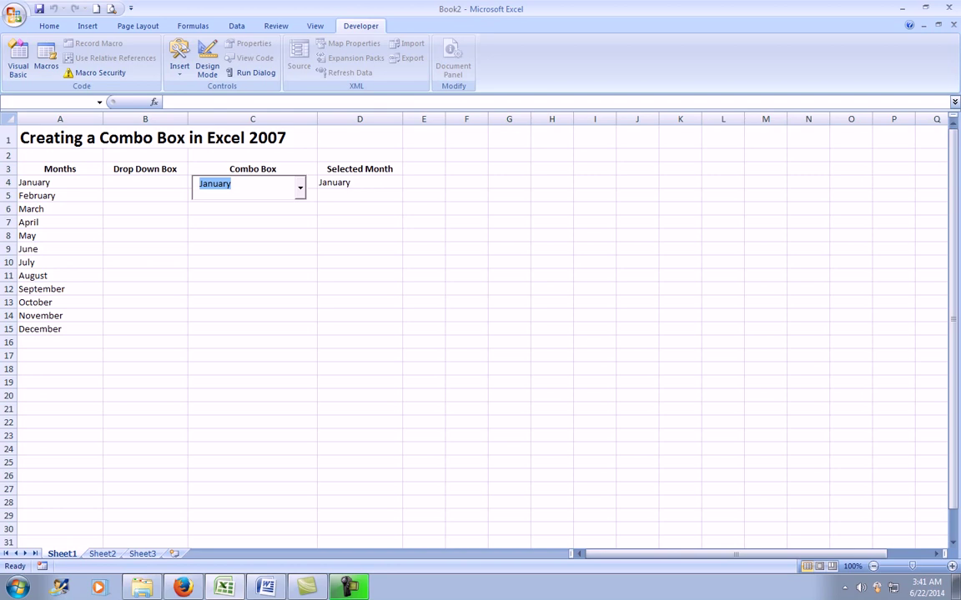
Pick February, then March, then January again in the combo box.
key(alt+Down)
key(Down)
key(Return)
key(alt+Down)
key(Down)
key(Return)
key(alt+Down)
key(Down)
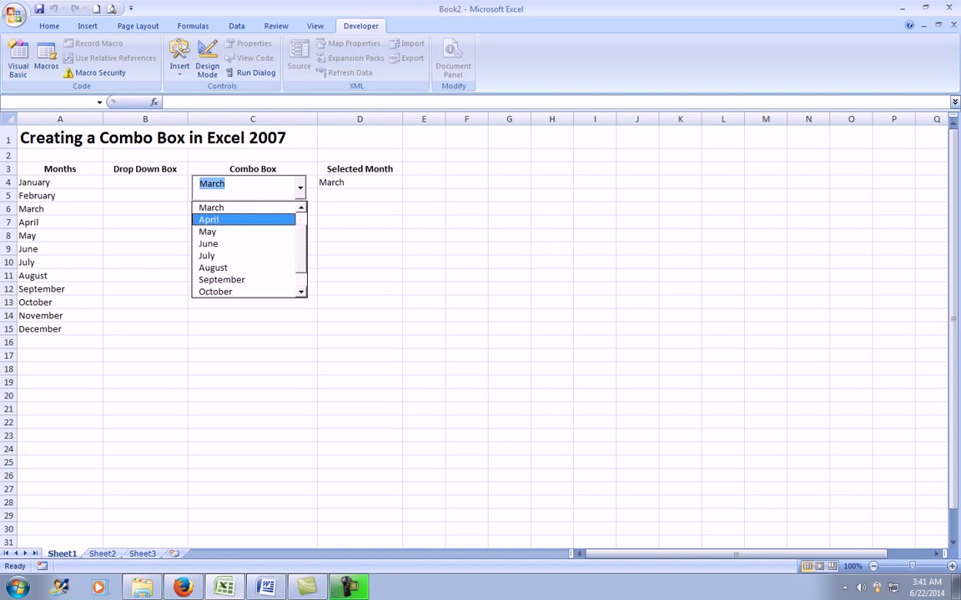
key(Up)
key(Up)
key(Up)
key(Return)
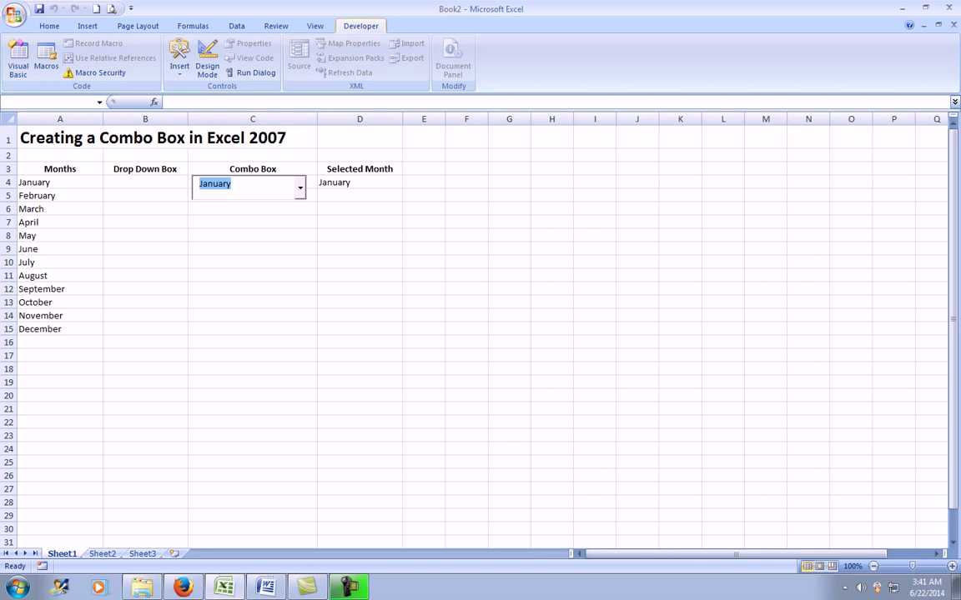
Turn Design Mode back on and open ComboBox1's Properties at the Font setting.
click(207, 65)
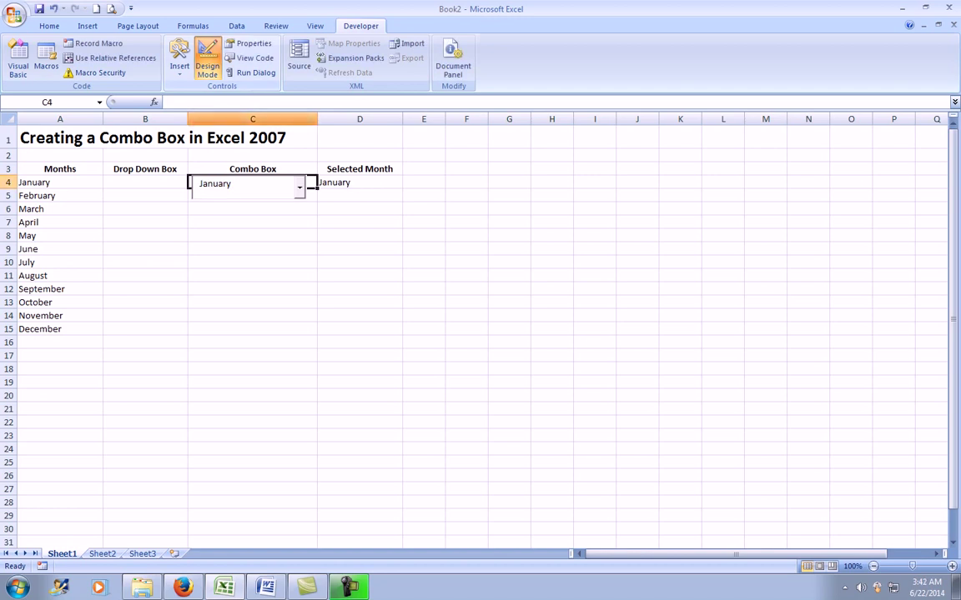
click(250, 188)
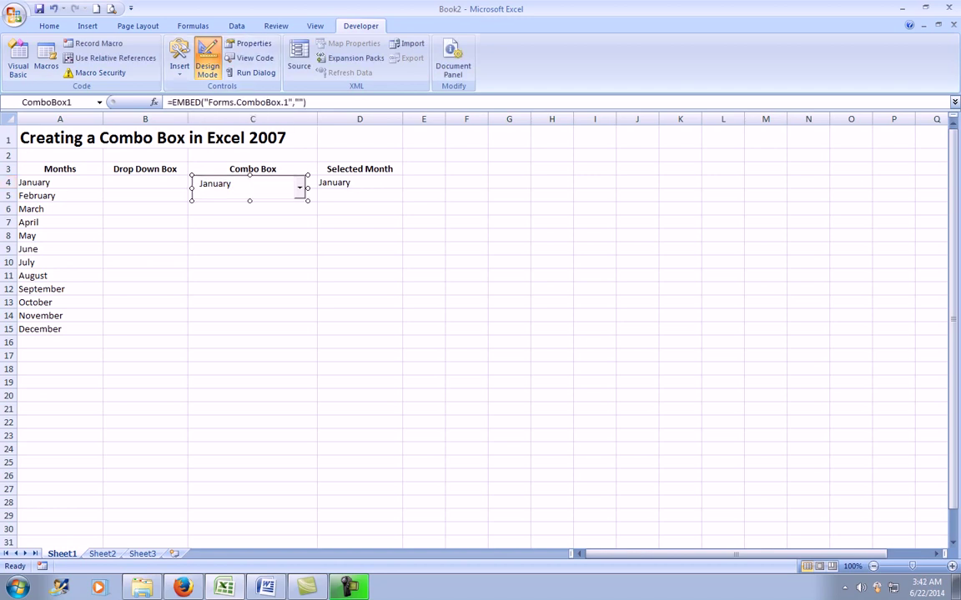
right_click(305, 197)
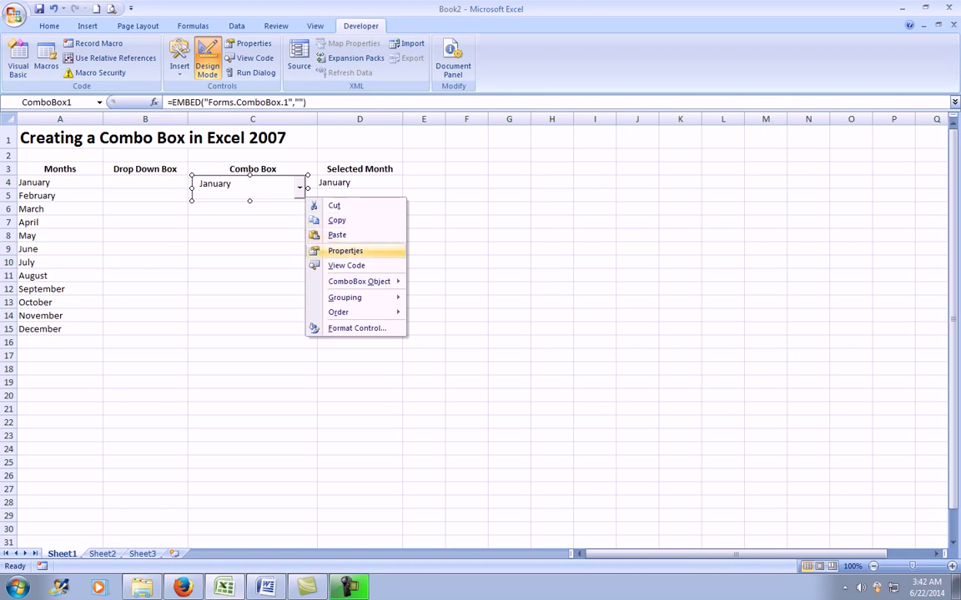
click(345, 250)
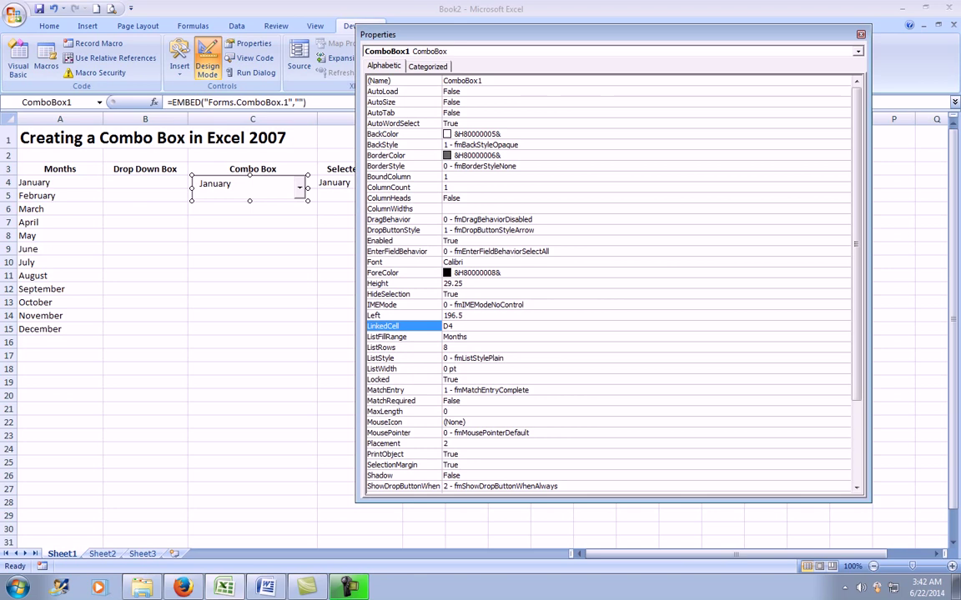
click(384, 262)
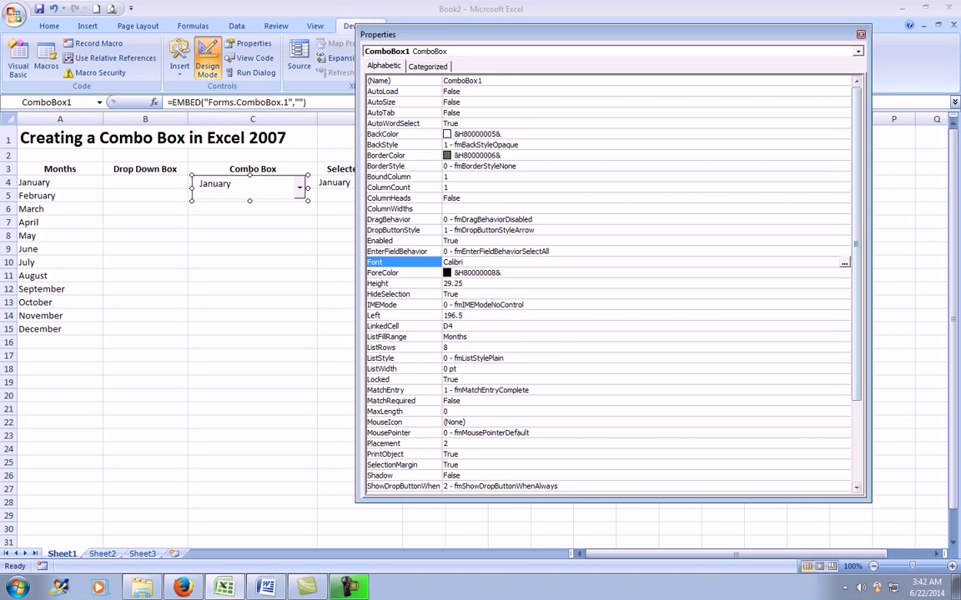
Change ComboBox1's font to Comic Sans MS, Bold, size 16.
click(843, 263)
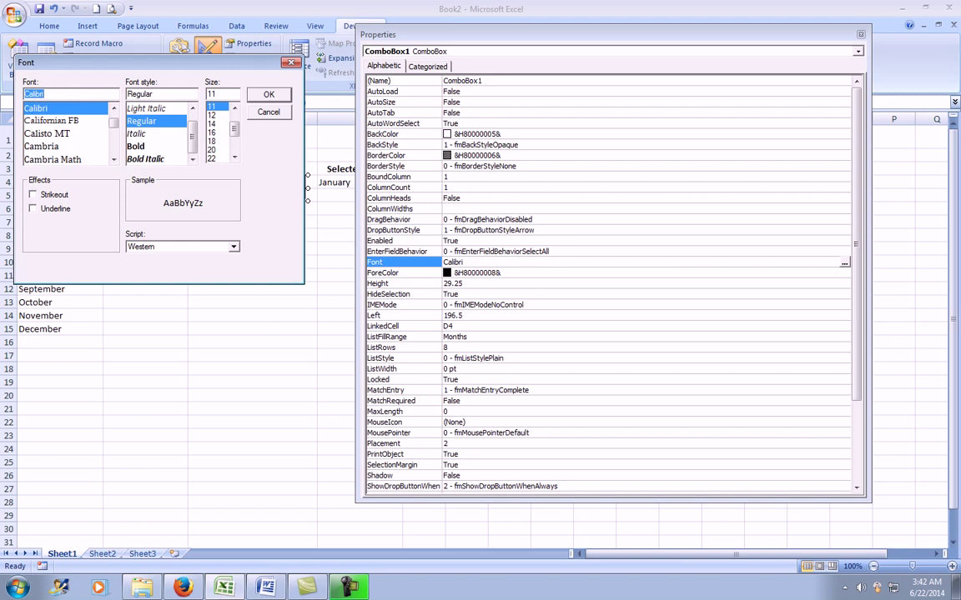
scroll(71, 133, up, 5)
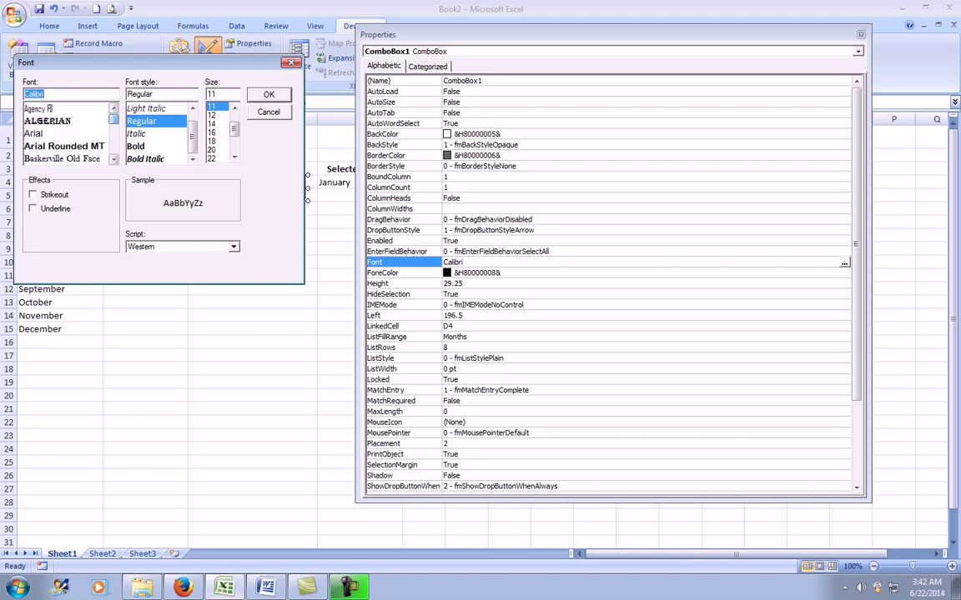
scroll(71, 133, down, 4)
scroll(71, 134, down, 3)
scroll(71, 134, down, 4)
scroll(71, 134, down, 4)
scroll(71, 134, down, 3)
scroll(71, 133, down, 3)
scroll(71, 133, down, 3)
scroll(71, 133, down, 2)
scroll(71, 134, down, 3)
scroll(71, 133, down, 3)
scroll(71, 134, down, 3)
scroll(71, 133, down, 2)
scroll(71, 133, up, 3)
scroll(71, 133, up, 3)
scroll(71, 133, up, 3)
scroll(71, 134, up, 3)
scroll(71, 134, up, 3)
scroll(71, 133, up, 3)
scroll(71, 134, up, 2)
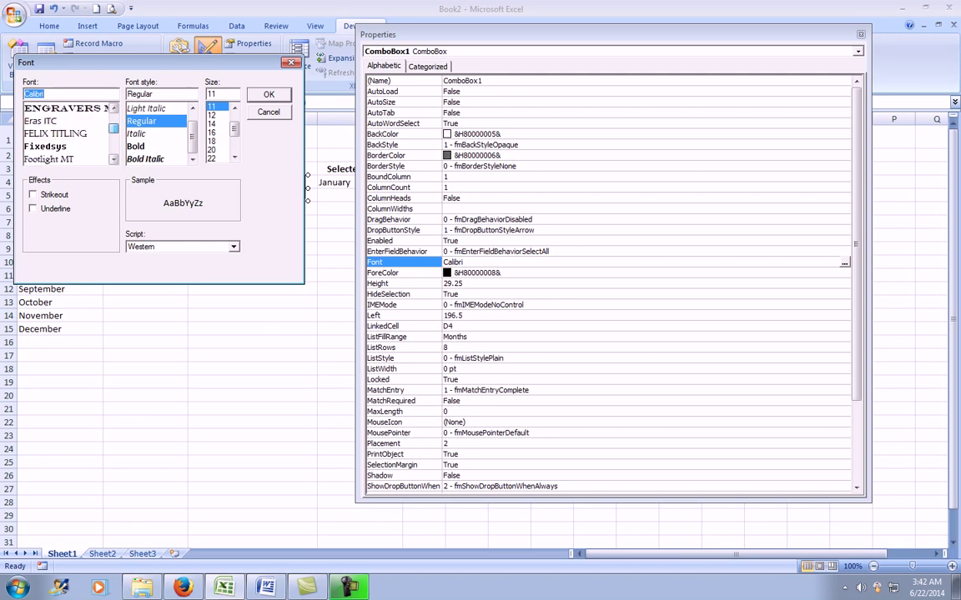
scroll(71, 133, up, 1)
scroll(71, 133, up, 3)
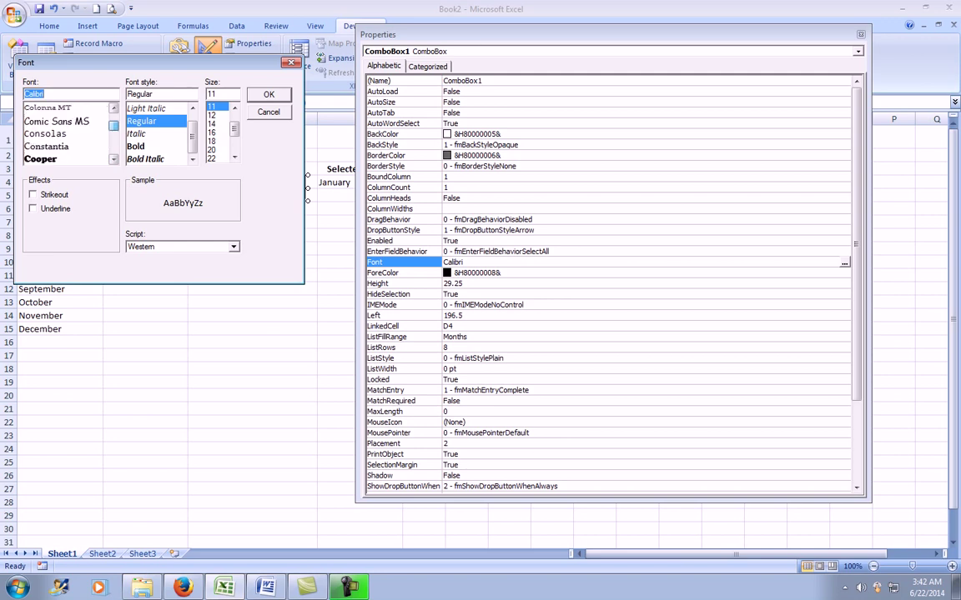
click(75, 121)
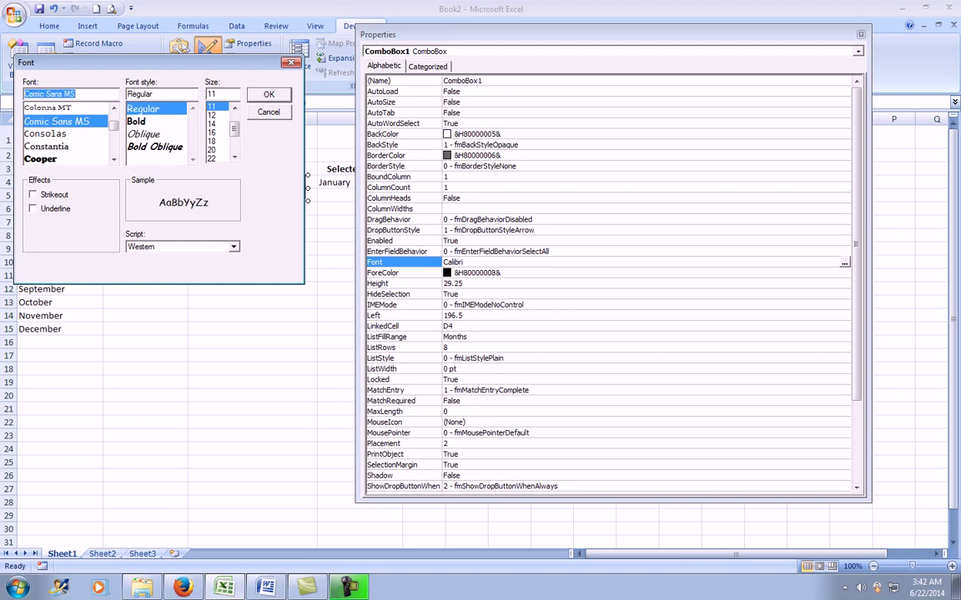
click(136, 121)
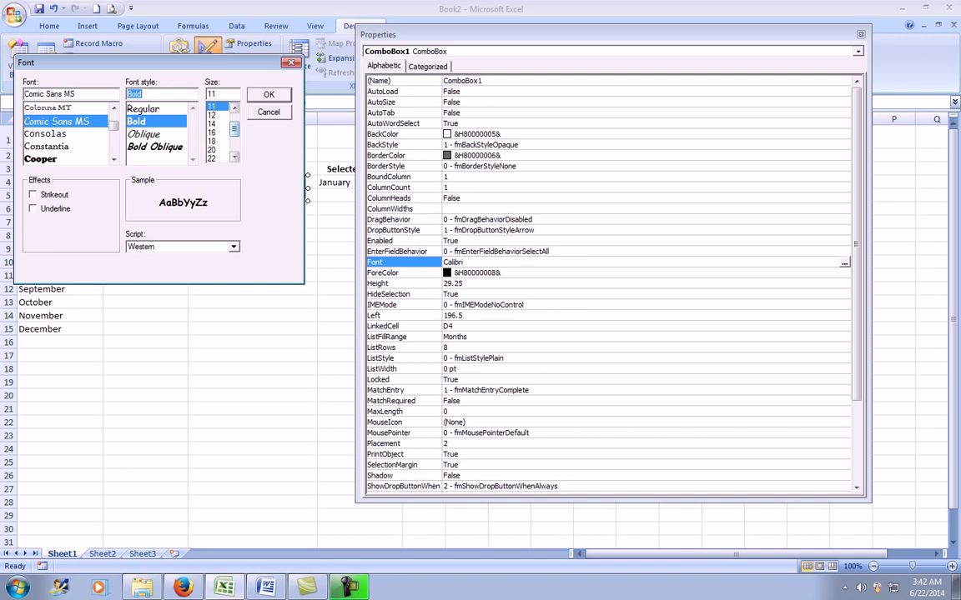
scroll(216, 129, up, 1)
scroll(214, 132, down, 1)
click(212, 132)
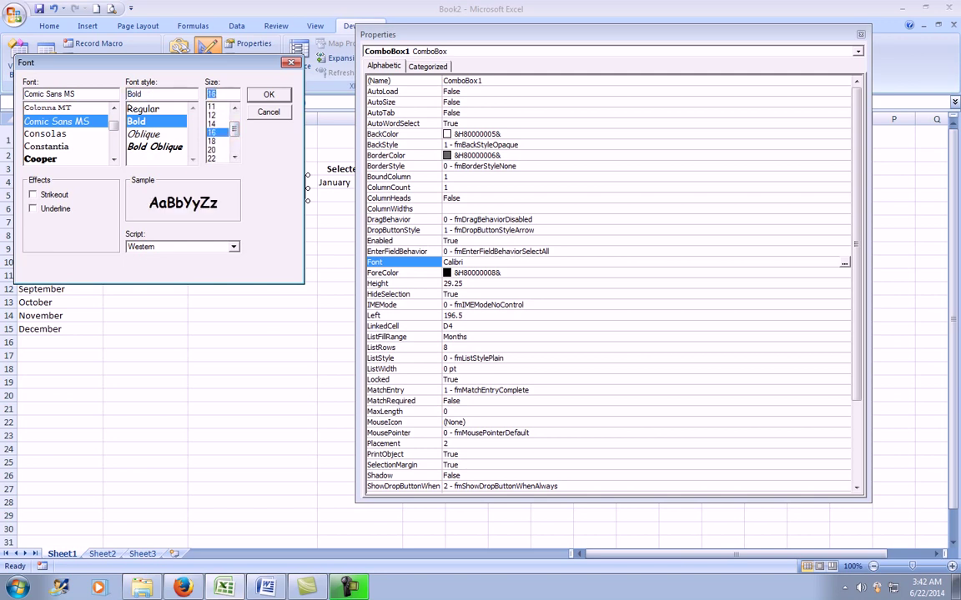
key(Return)
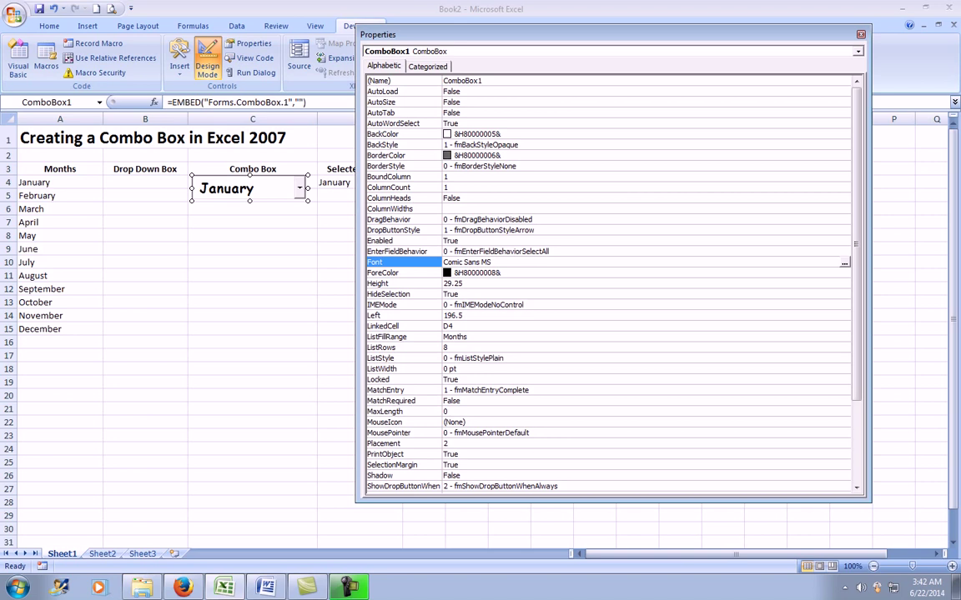
Set ComboBox1's ForeColor to light pink (&H00C0C0FF&) from the Palette, then close Properties.
click(382, 272)
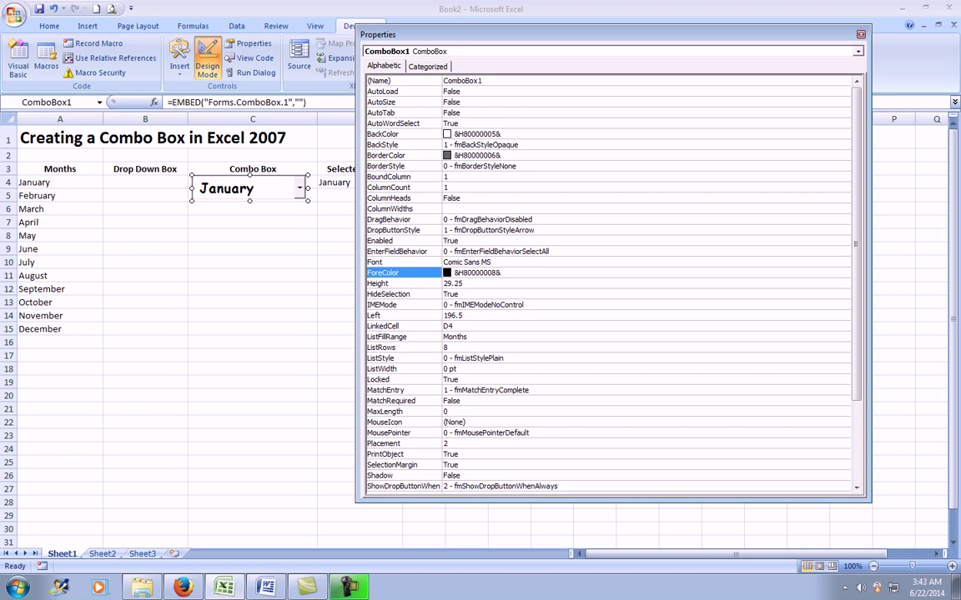
click(843, 273)
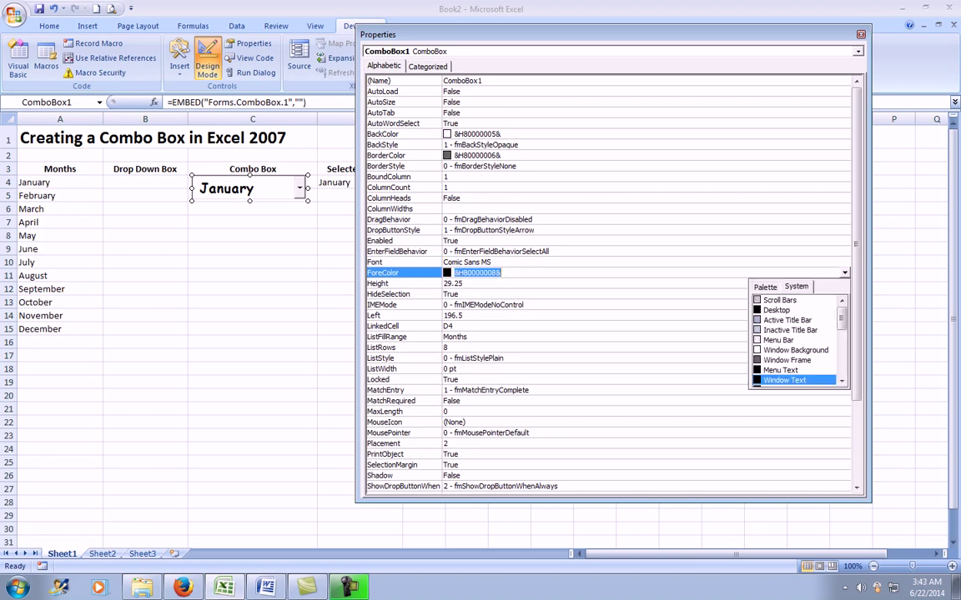
scroll(796, 340, down, 1)
scroll(796, 340, down, 1)
scroll(796, 340, down, 1)
scroll(797, 340, down, 1)
scroll(796, 340, down, 2)
scroll(797, 340, down, 2)
scroll(796, 340, up, 2)
scroll(797, 340, up, 3)
scroll(796, 340, up, 2)
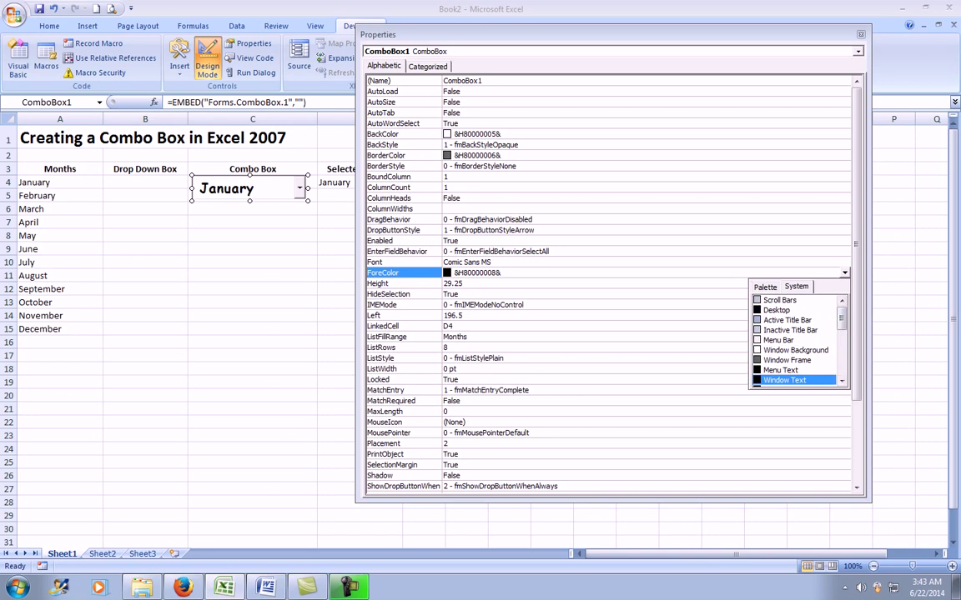
click(764, 286)
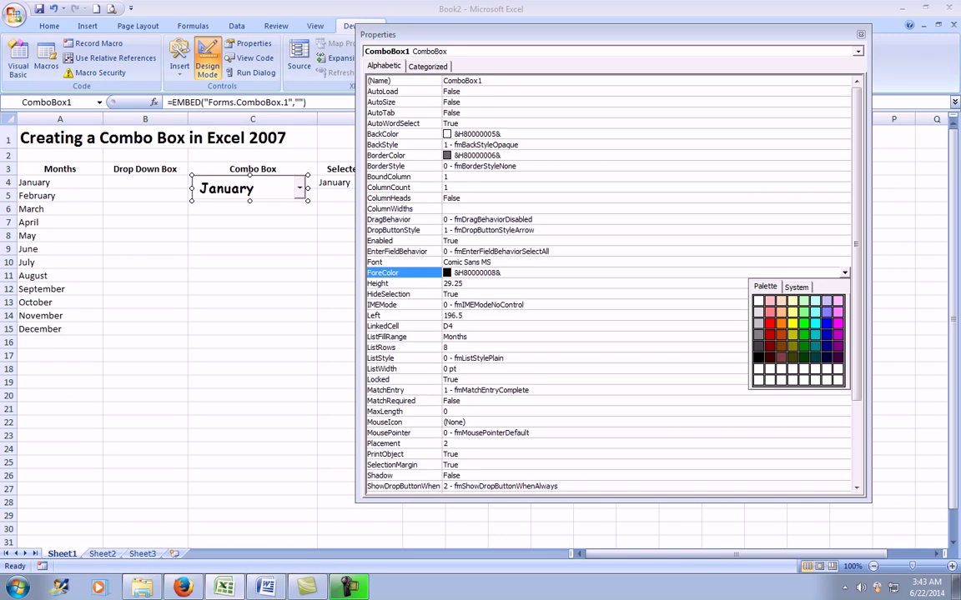
click(769, 300)
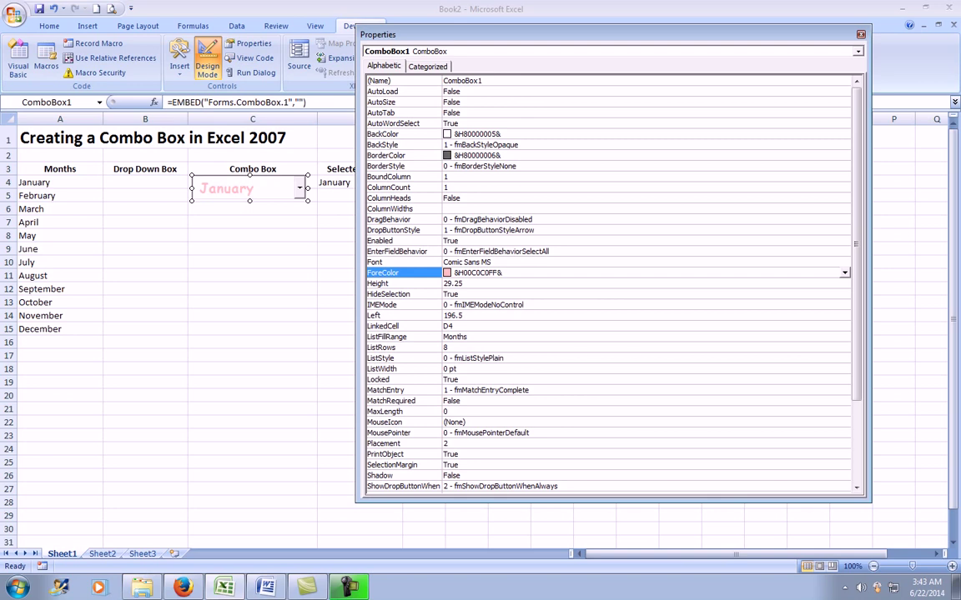
click(860, 34)
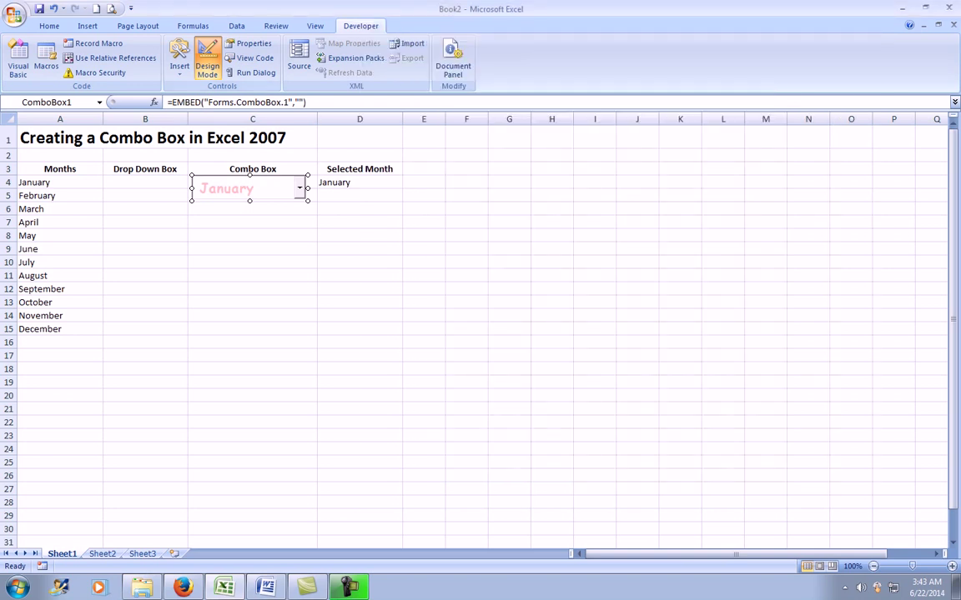
Leave Design Mode and select June in the pink combo box so D4 reads June.
click(207, 63)
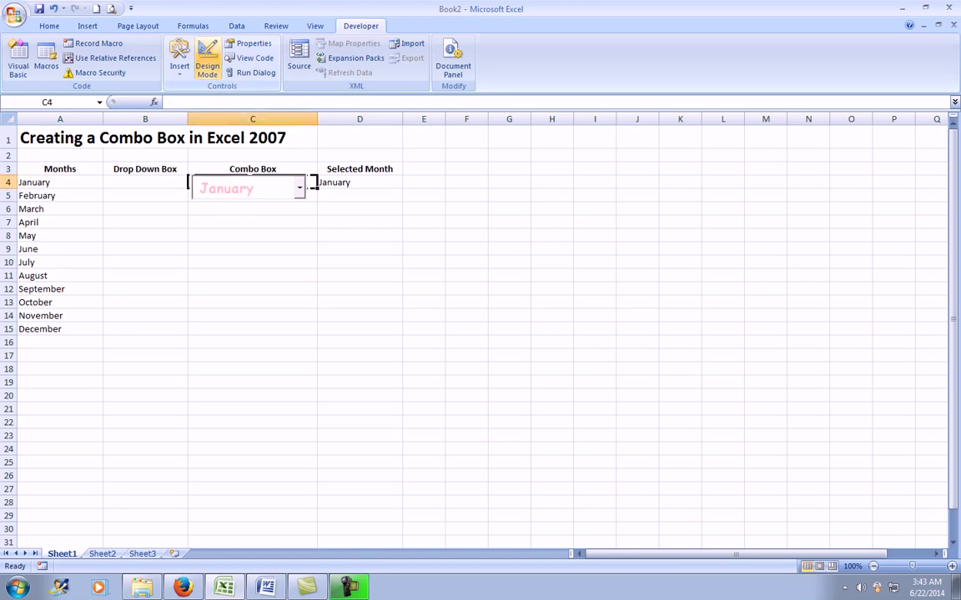
click(301, 188)
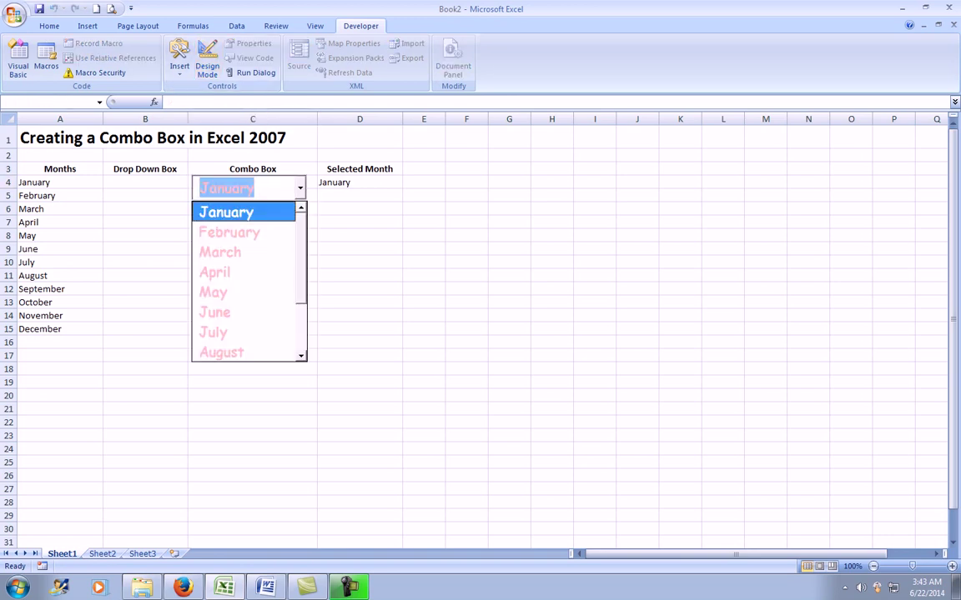
scroll(249, 282, down, 2)
scroll(248, 282, down, 1)
scroll(249, 282, down, 1)
scroll(248, 282, up, 2)
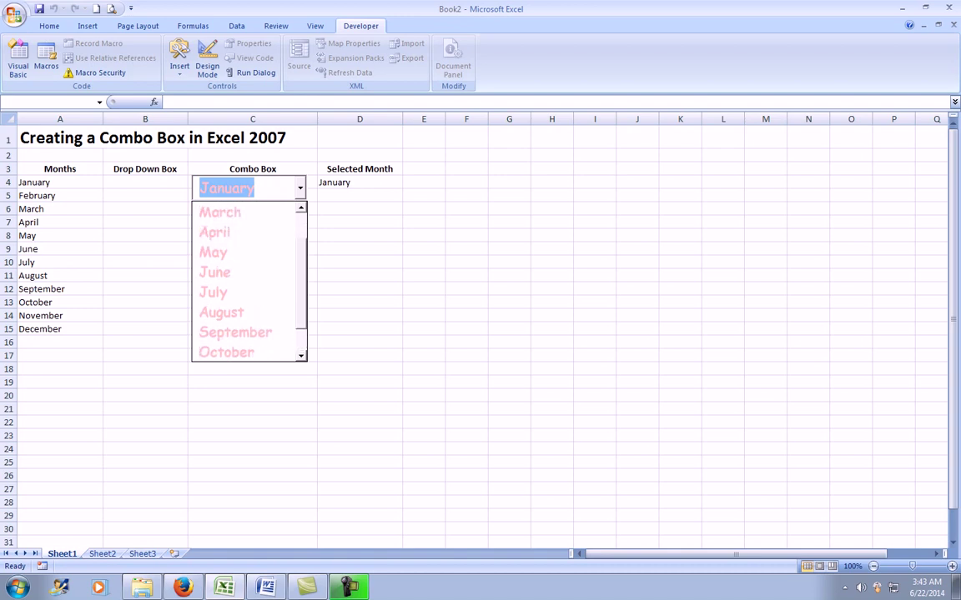
scroll(249, 282, up, 2)
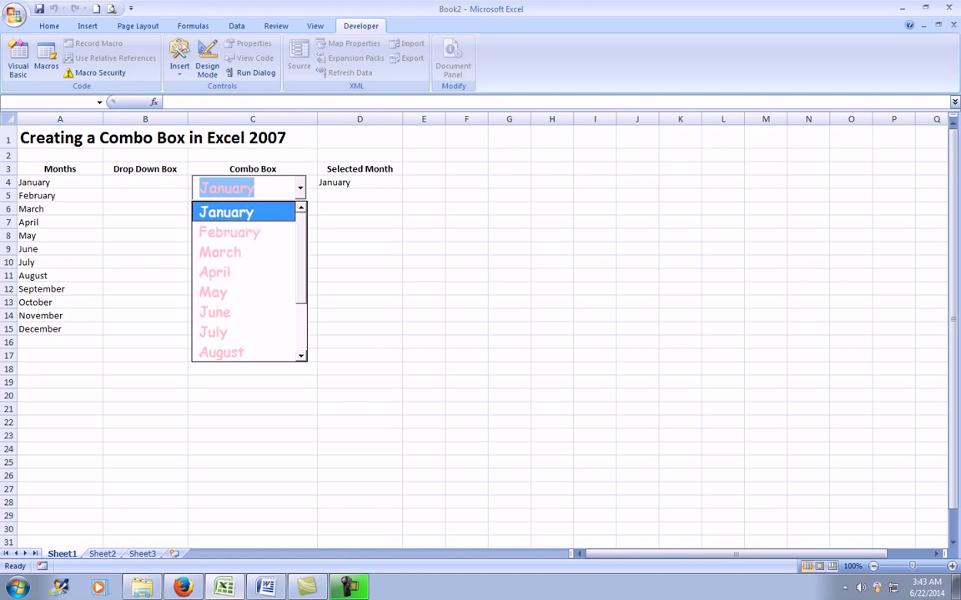
key(Down)
key(Down)
key(Down)
key(Down)
key(Return)
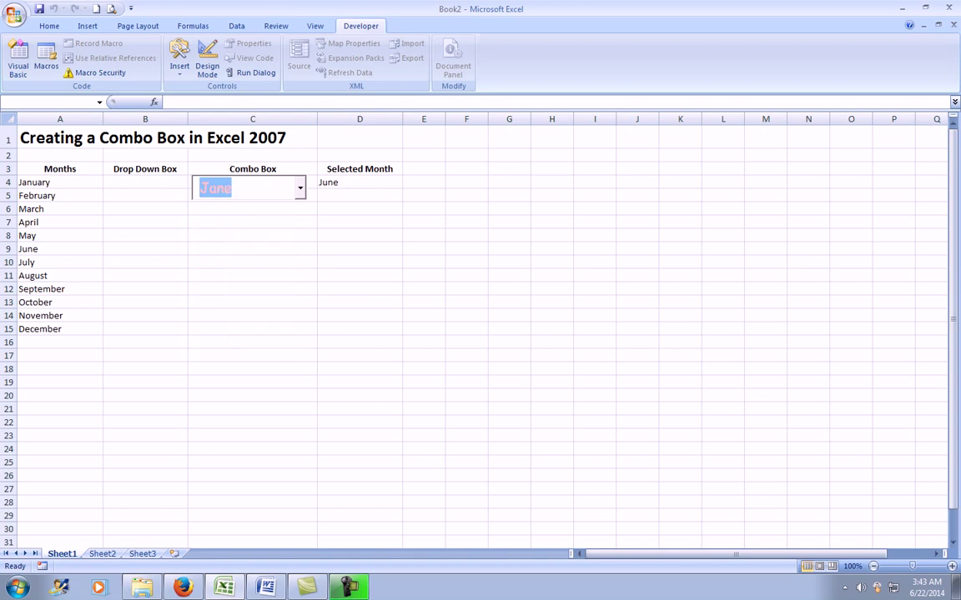